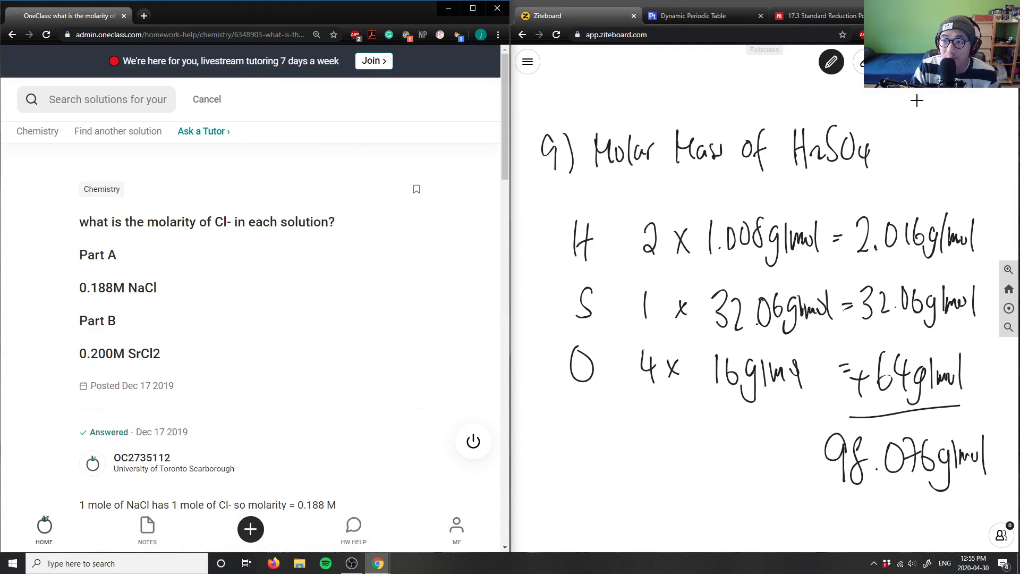
scroll(827, 269, down, 5)
scroll(868, 210, down, 5)
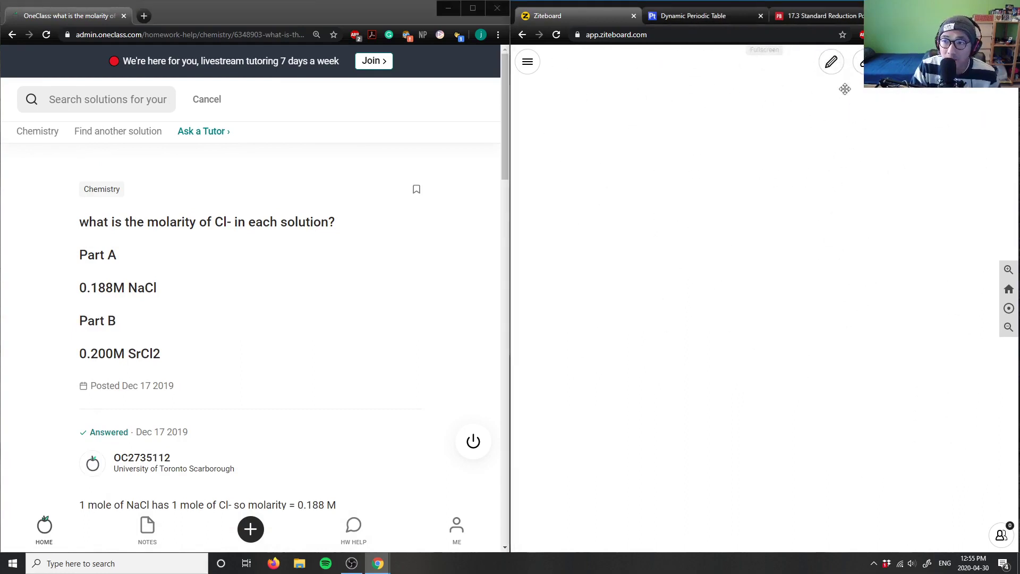
- With the pencil, handwrite '10) Part A: 0.188M NaCl' as the problem heading
click(831, 62)
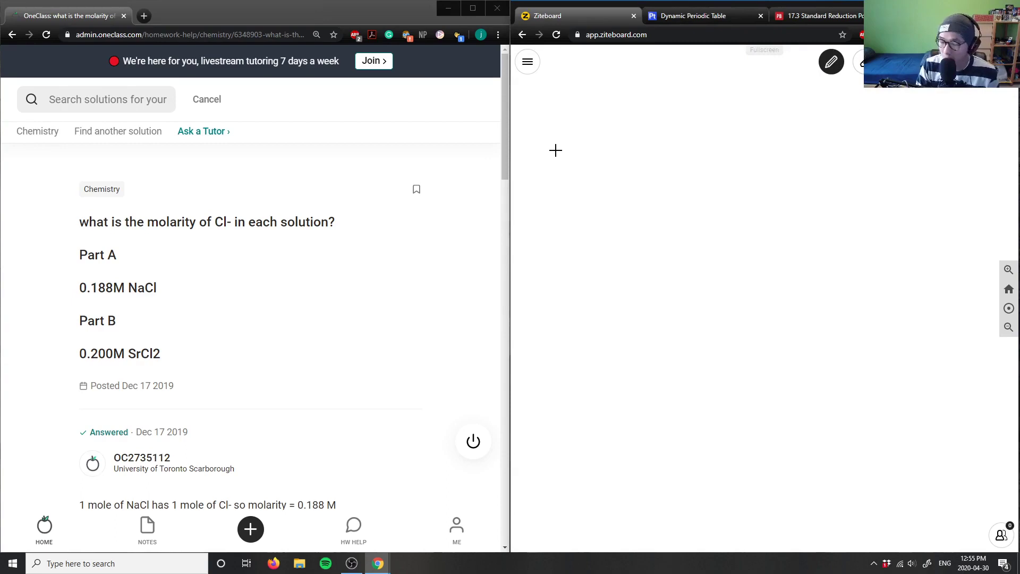
mouse_move(539, 161)
mouse_down()
mouse_move(547, 190)
mouse_move(570, 201)
mouse_up()
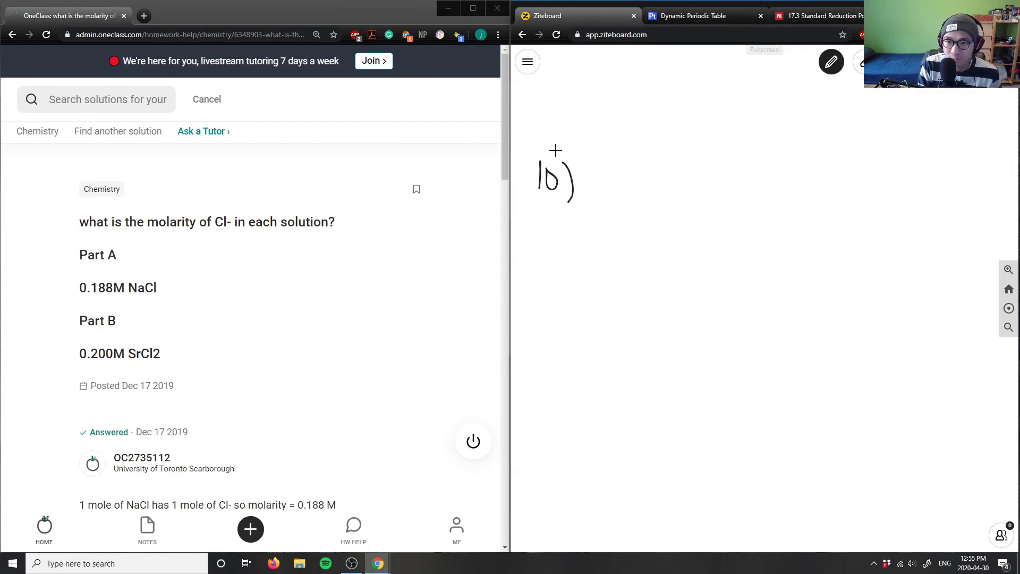
mouse_move(630, 156)
mouse_down()
mouse_move(629, 189)
mouse_move(655, 173)
mouse_up()
drag(659, 160, 660, 197)
drag(680, 195, 693, 192)
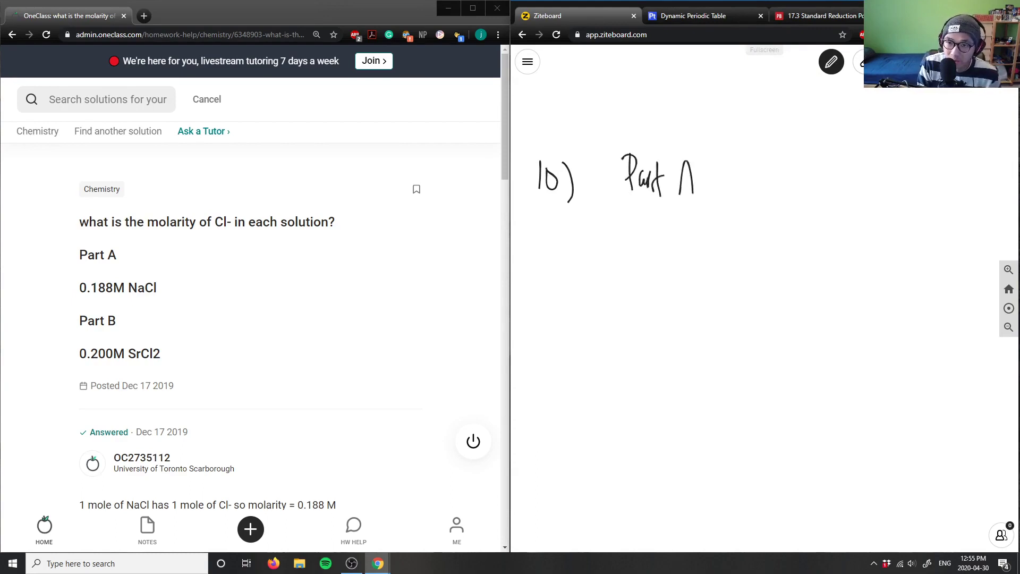
drag(742, 161, 765, 194)
click(759, 190)
mouse_move(783, 159)
mouse_down()
mouse_move(817, 185)
mouse_move(856, 157)
mouse_move(865, 183)
mouse_up()
drag(877, 158, 886, 184)
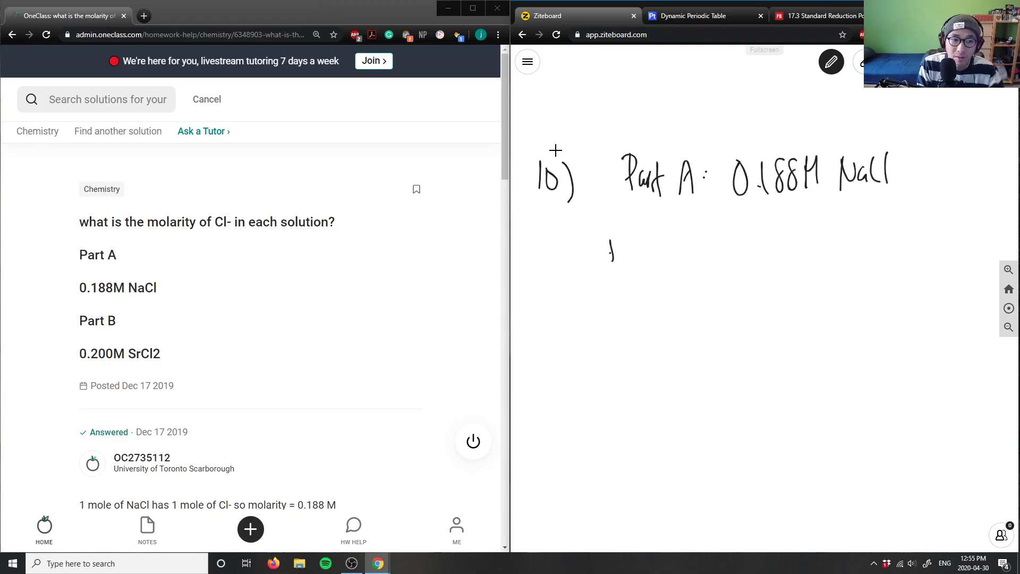
- Handwrite 'Part B: 0.200M SrCl2' on the line below
mouse_move(614, 237)
mouse_down()
mouse_move(615, 275)
mouse_move(676, 264)
mouse_up()
click(690, 250)
mouse_move(729, 236)
mouse_down()
mouse_move(725, 263)
mouse_move(760, 258)
mouse_move(768, 243)
mouse_up()
drag(784, 239, 801, 239)
drag(807, 233, 810, 263)
mouse_move(855, 230)
mouse_down()
mouse_move(838, 259)
mouse_move(865, 239)
mouse_up()
drag(881, 233, 888, 256)
drag(896, 247, 907, 255)
- Start a lower 'Part A:' label, then undo its strokes with Ctrl+Z
mouse_move(589, 340)
mouse_down()
mouse_move(589, 379)
mouse_move(598, 361)
mouse_up()
mouse_move(612, 351)
mouse_down()
mouse_move(614, 369)
mouse_move(655, 338)
mouse_up()
click(669, 351)
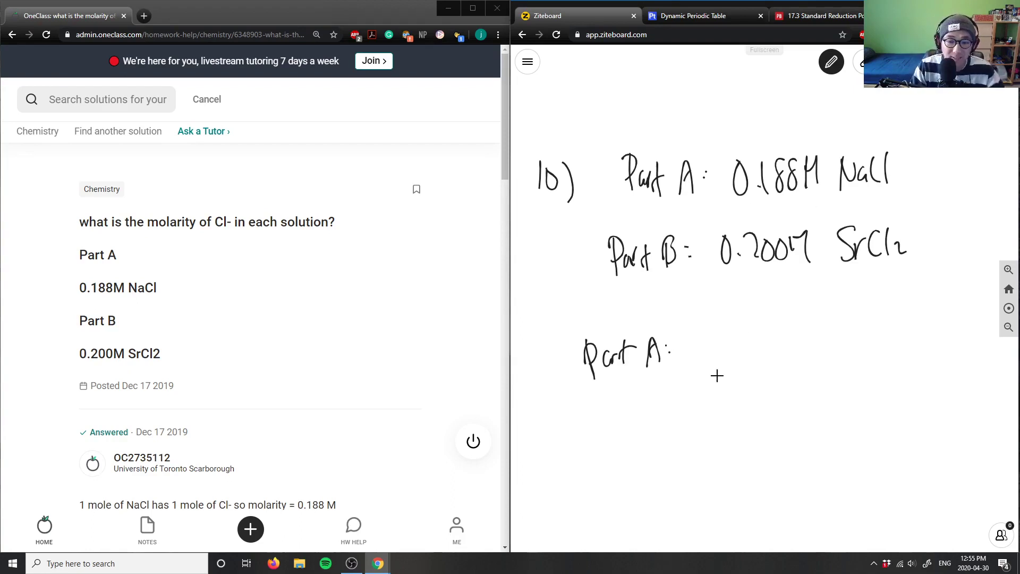
key(ctrl+z)
key(ctrl+z)
key(ctrl+z)
key(ctrl+z)
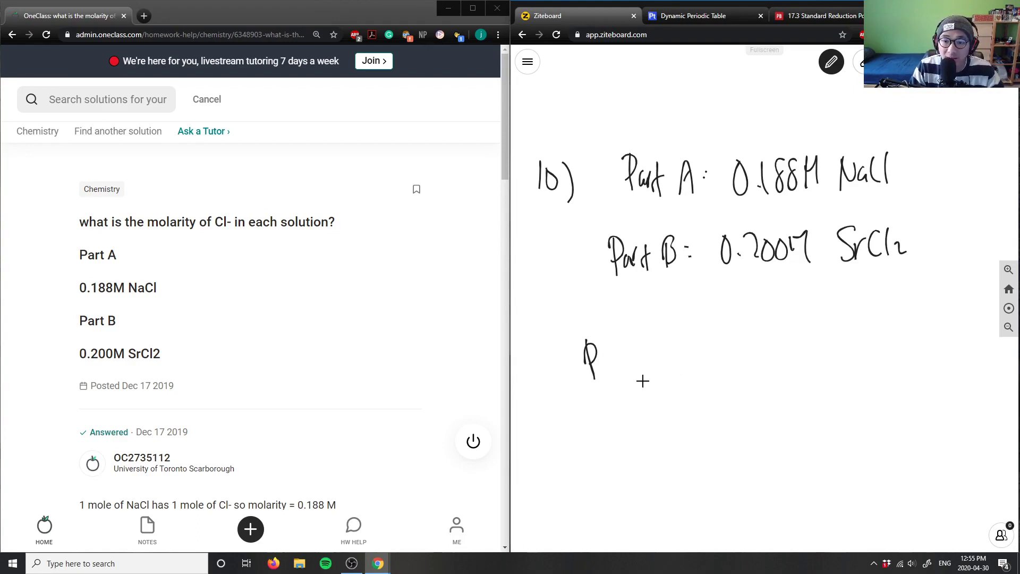
key(ctrl+z)
key(ctrl+z)
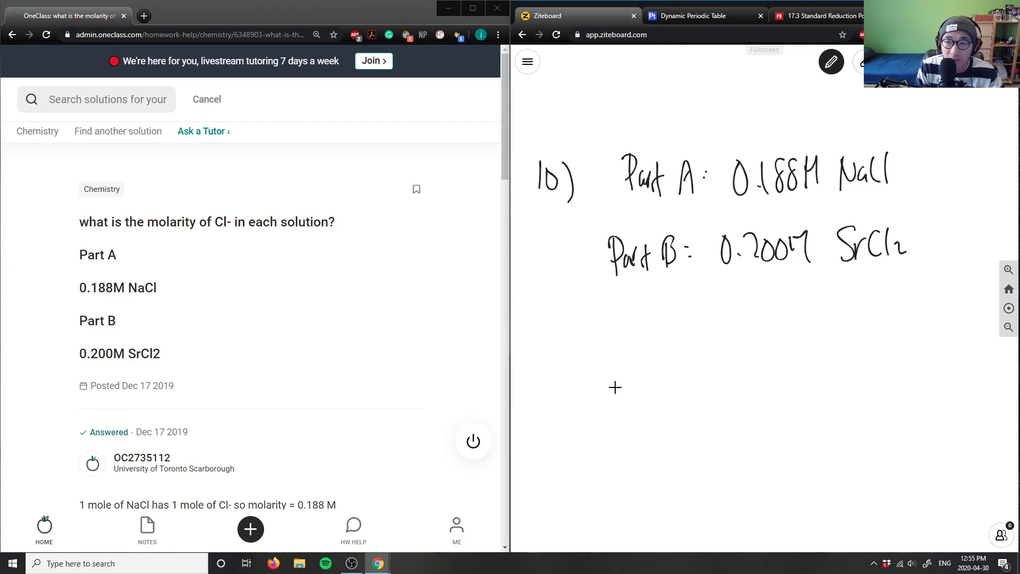
- Handwrite the dissociation 'NaCl → Na+ + Cl-'
mouse_move(550, 381)
mouse_down()
mouse_move(575, 341)
mouse_move(592, 377)
mouse_up()
mouse_move(605, 356)
mouse_down()
mouse_move(607, 378)
mouse_move(623, 381)
mouse_up()
mouse_move(644, 365)
mouse_down()
mouse_move(680, 364)
mouse_move(671, 380)
mouse_move(730, 343)
mouse_move(753, 367)
mouse_up()
drag(757, 363, 774, 344)
key(ctrl+z)
drag(771, 345, 772, 360)
key(ctrl+z)
key(ctrl+z)
mouse_move(798, 352)
mouse_down()
mouse_move(817, 351)
mouse_move(810, 362)
mouse_up()
drag(848, 338, 847, 365)
drag(854, 335, 854, 367)
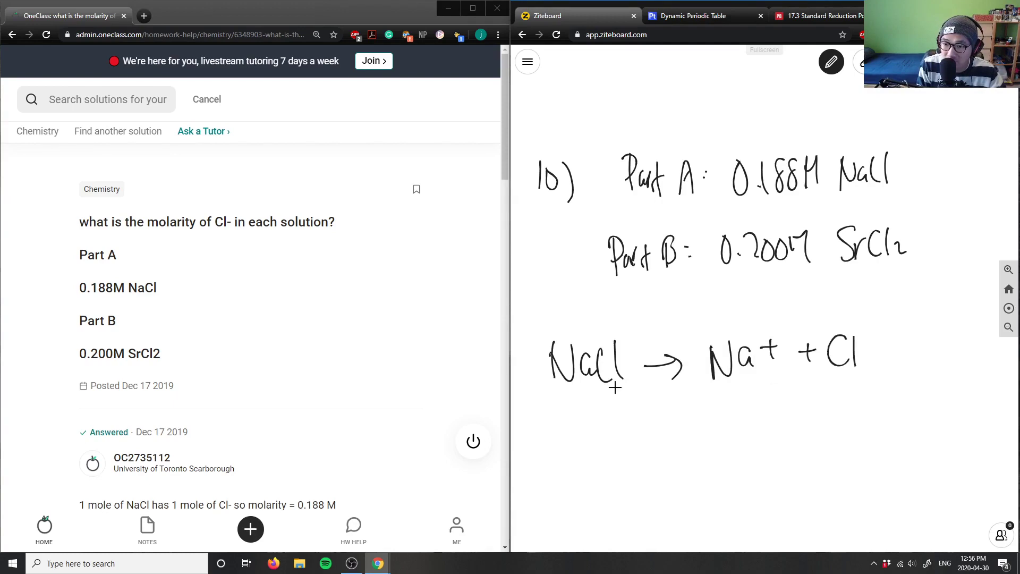
- Write 0.188M beneath NaCl and 0.188M beneath Cl-
click(585, 435)
drag(559, 415, 592, 444)
drag(608, 413, 653, 440)
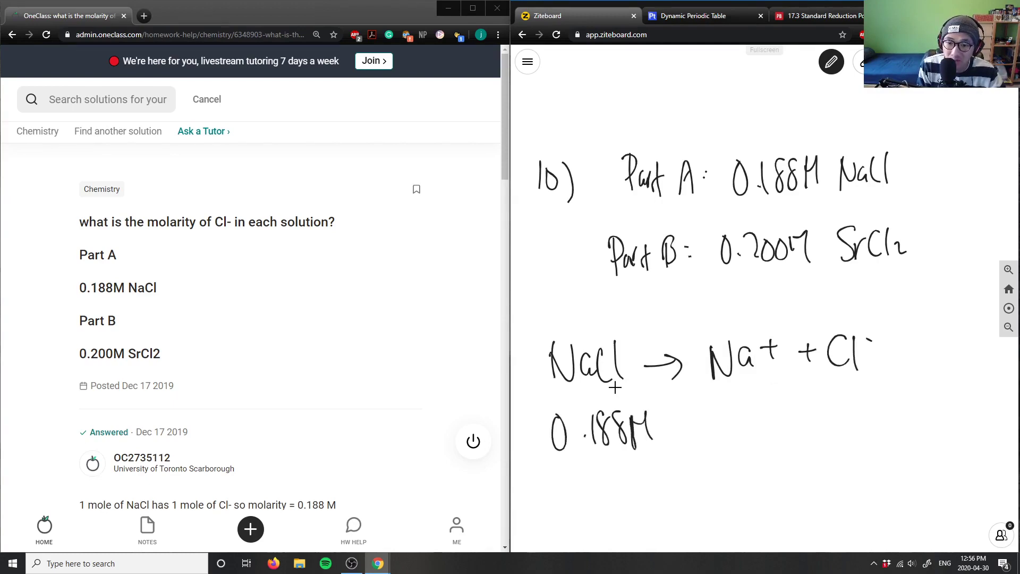
mouse_move(833, 400)
mouse_down()
mouse_move(861, 421)
mouse_move(877, 398)
mouse_move(893, 398)
mouse_up()
drag(899, 414, 913, 396)
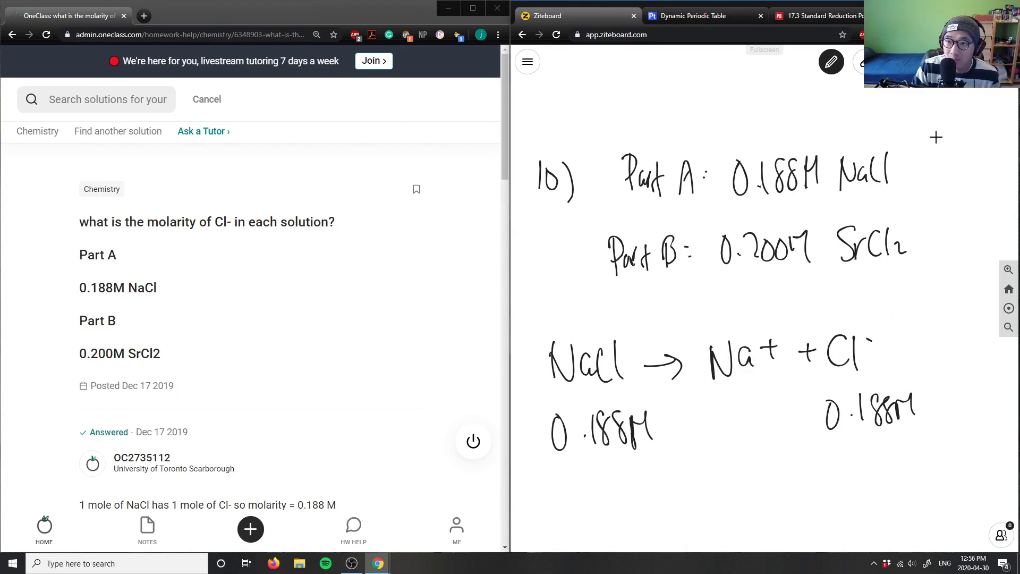
scroll(938, 198, down, 5)
- Switch the pen to blue and handwrite 'SrCl2 → Sr'
click(835, 70)
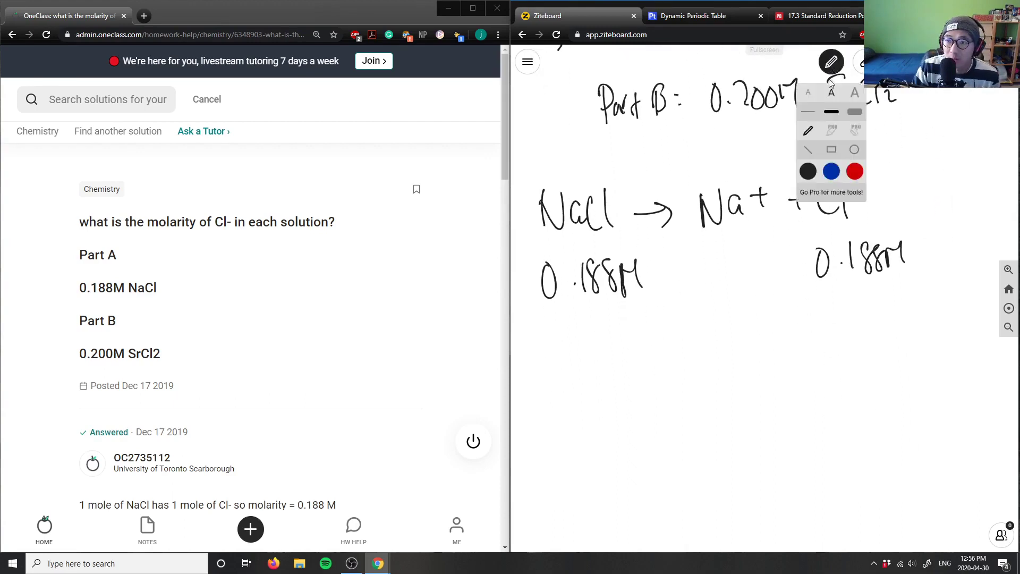
click(810, 131)
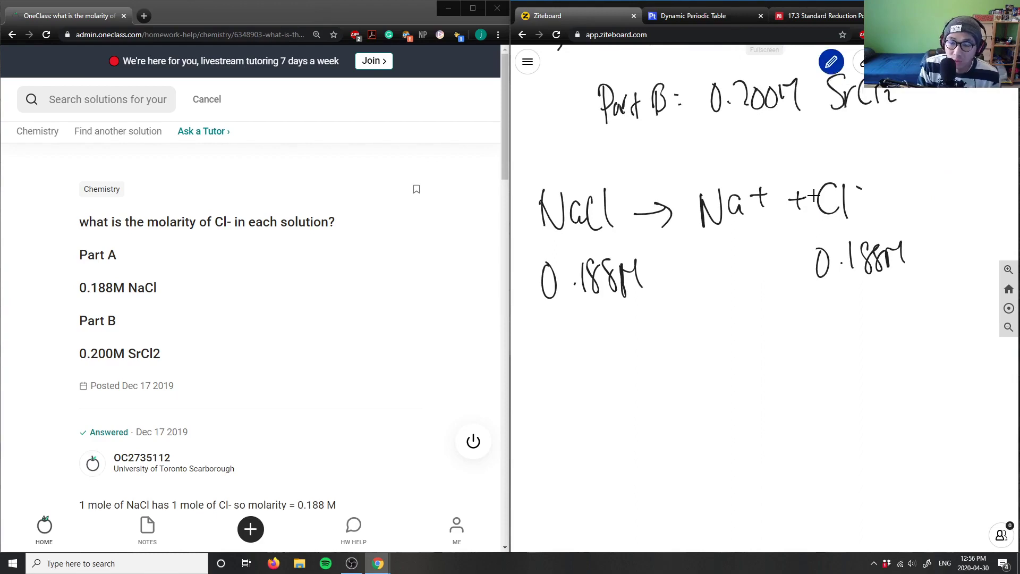
mouse_move(590, 369)
mouse_down()
mouse_move(573, 408)
mouse_move(604, 384)
mouse_move(628, 403)
mouse_up()
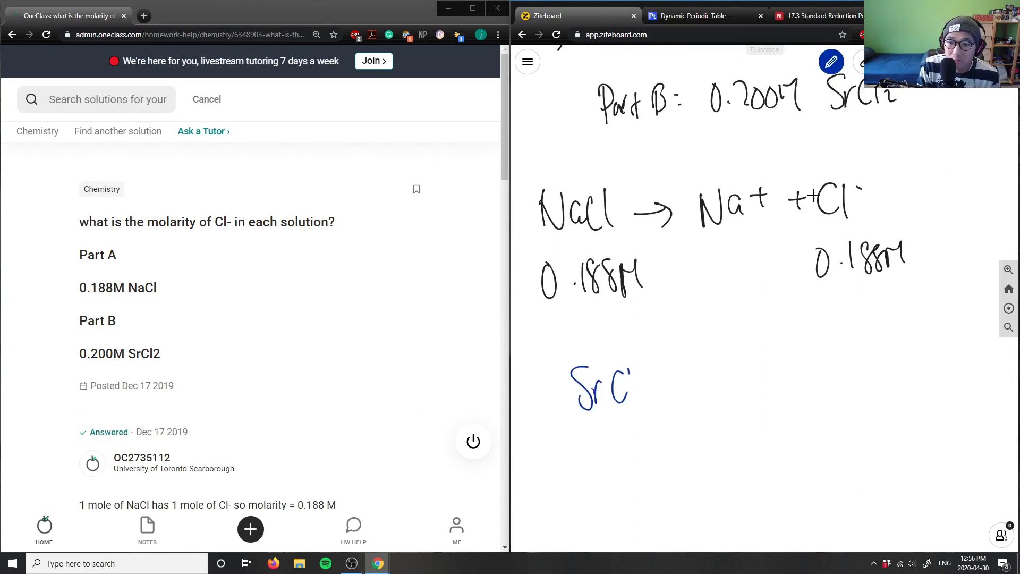
drag(633, 368, 636, 405)
mouse_move(638, 389)
mouse_down()
mouse_move(651, 404)
mouse_move(695, 385)
mouse_up()
drag(687, 376, 687, 392)
drag(739, 365, 727, 401)
drag(744, 404, 752, 381)
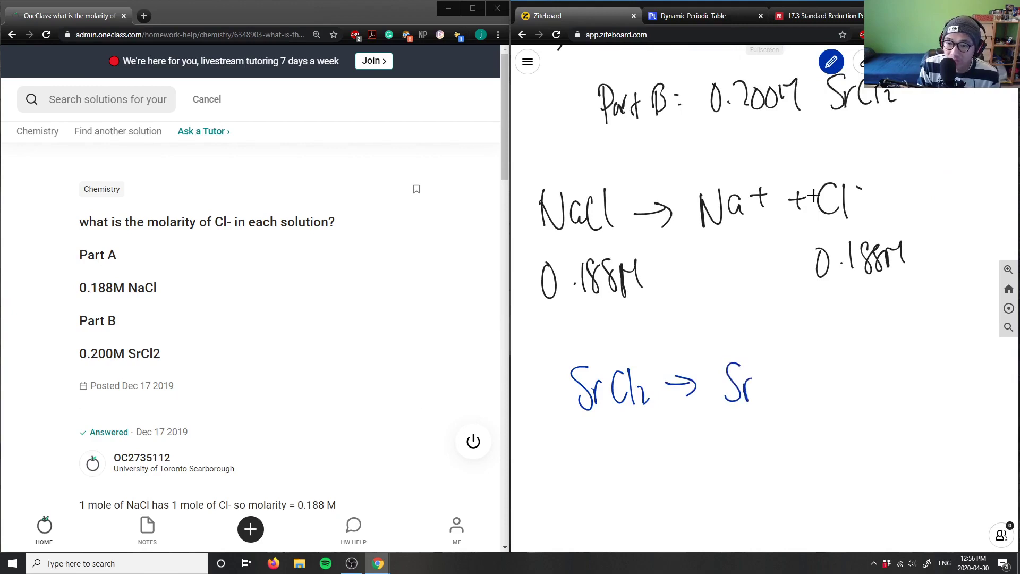
- Check strontium in the periodic table, then complete 'Sr2+ + 2Cl-'
click(681, 15)
mouse_move(611, 265)
mouse_move(555, 265)
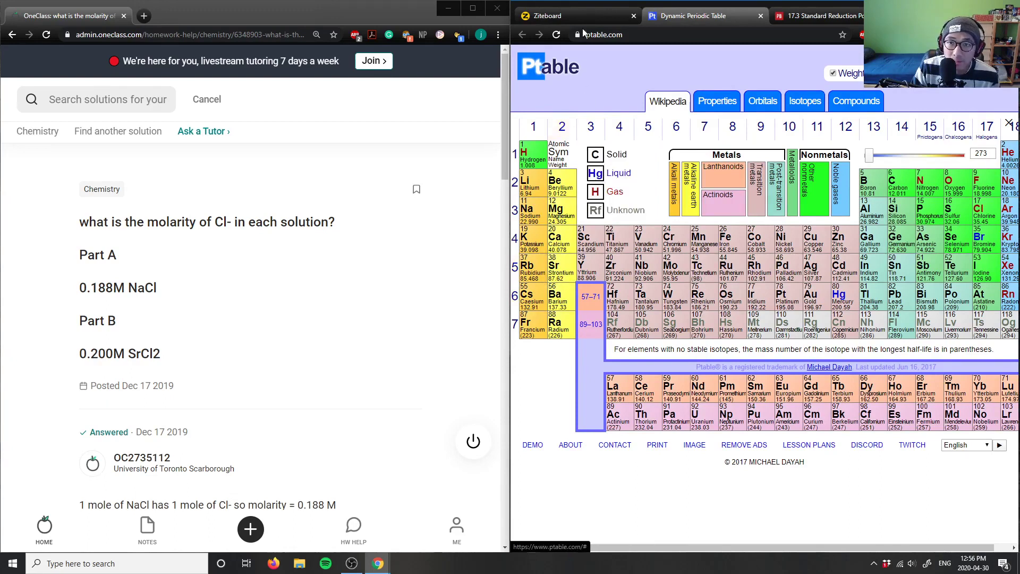
click(559, 15)
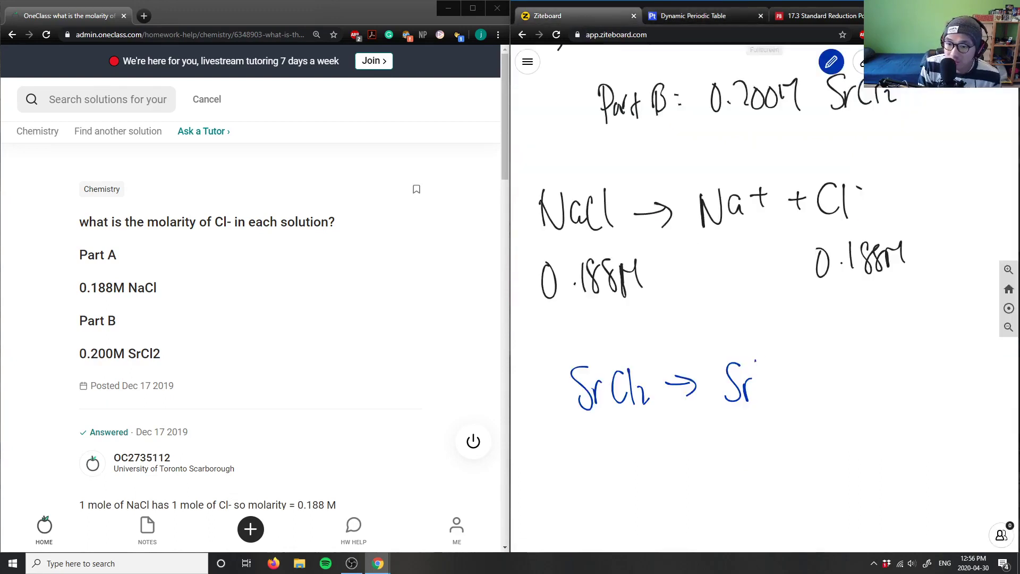
drag(756, 363, 769, 376)
drag(772, 368, 848, 390)
drag(864, 360, 865, 391)
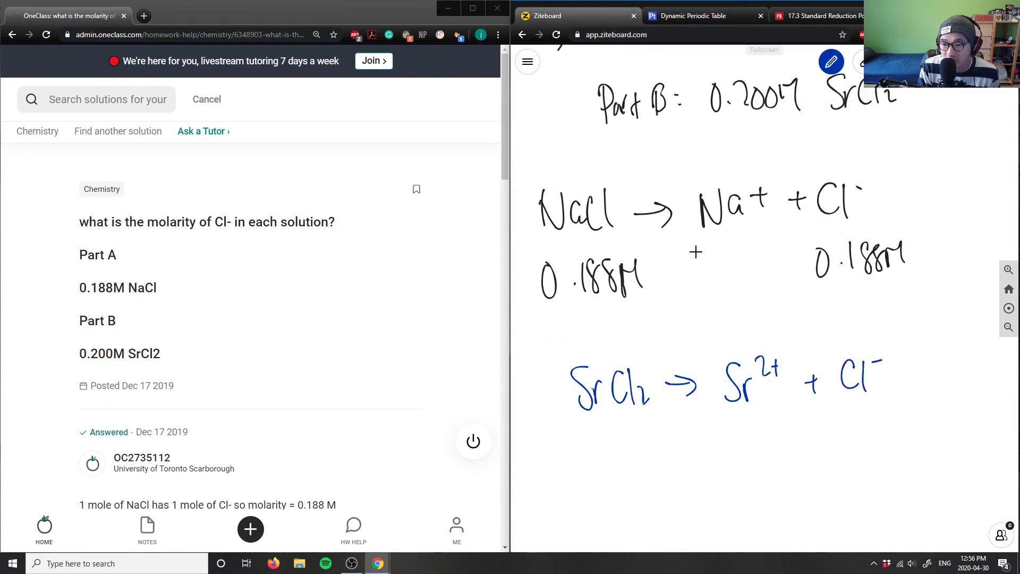
mouse_move(824, 367)
mouse_down()
mouse_move(830, 395)
mouse_move(843, 401)
mouse_up()
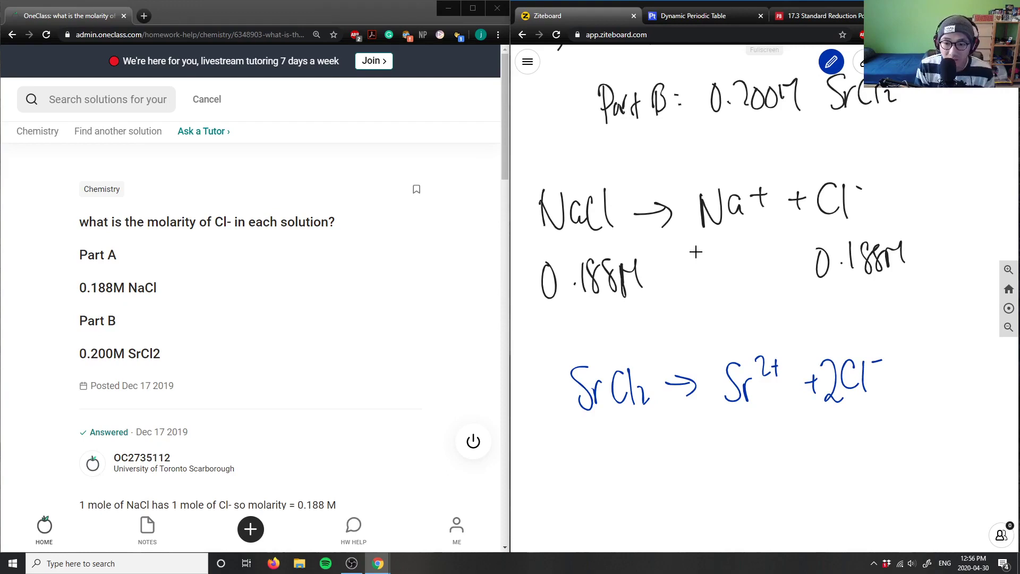
- Write 0.200M under SrCl2 and 0.400M under 2Cl-, then stop drawing
drag(563, 443, 614, 463)
click(584, 459)
drag(620, 443, 631, 441)
mouse_move(637, 455)
mouse_down()
mouse_move(648, 446)
mouse_move(654, 460)
mouse_up()
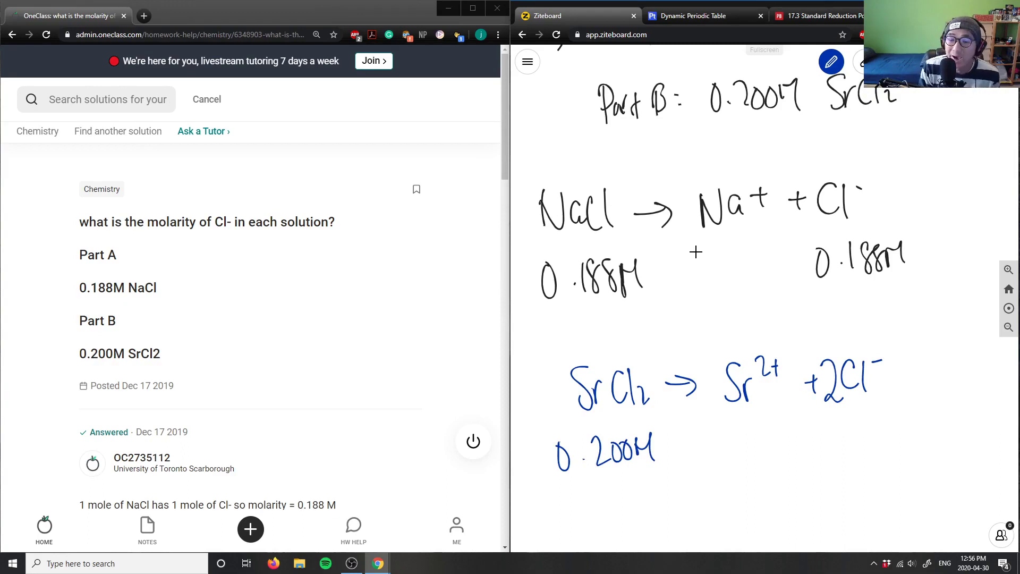
mouse_move(834, 432)
mouse_down()
mouse_move(831, 451)
mouse_move(835, 431)
mouse_up()
mouse_move(859, 422)
mouse_down()
mouse_move(873, 440)
mouse_move(867, 453)
mouse_move(882, 432)
mouse_up()
mouse_move(897, 423)
mouse_down()
mouse_move(898, 449)
mouse_move(911, 451)
mouse_up()
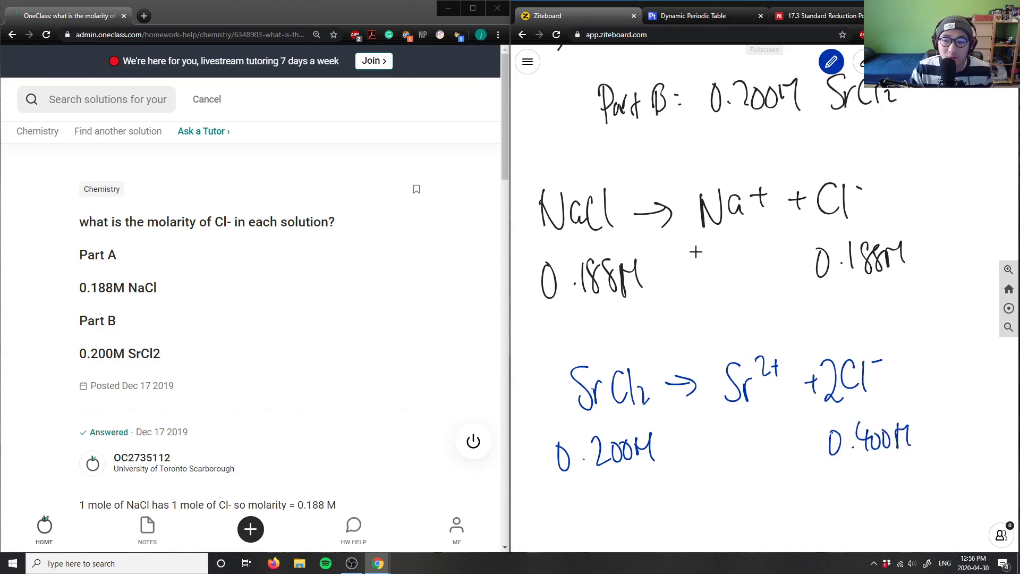
key(Escape)
scroll(916, 327, down, 1)
scroll(337, 410, down, 1)
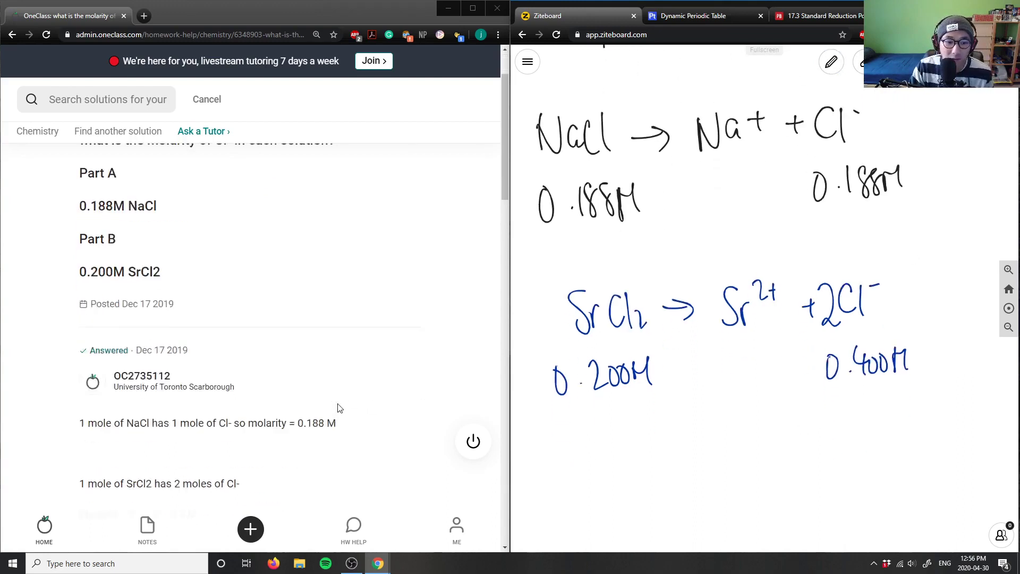
scroll(338, 408, down, 1)
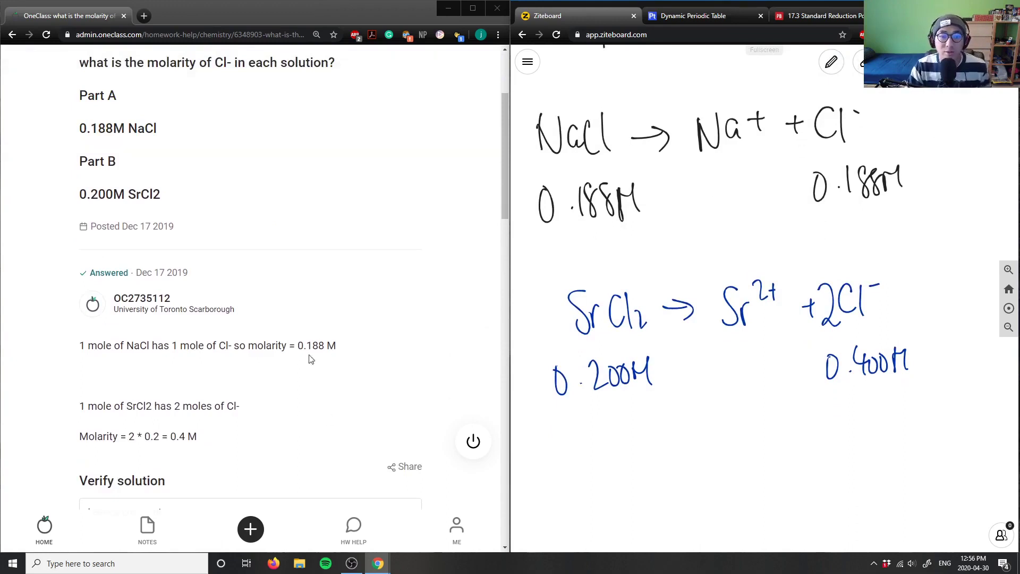
- Compare the 0.188 M answer, comment 'Solution is correct, good analysis!' and mark the solution correct
drag(298, 345, 336, 345)
drag(175, 436, 199, 436)
click(244, 385)
scroll(251, 376, down, 2)
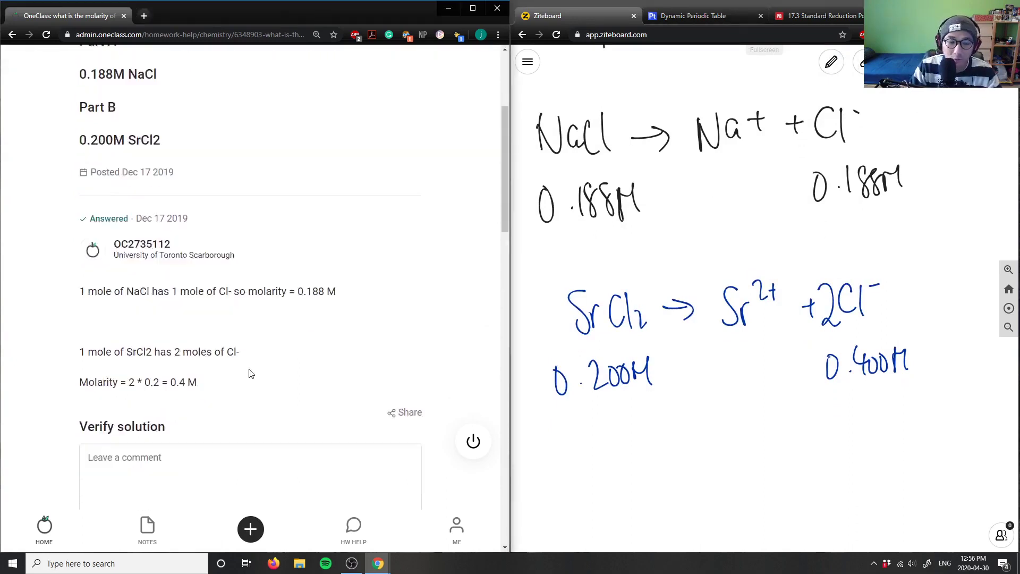
click(222, 396)
text(Solution)
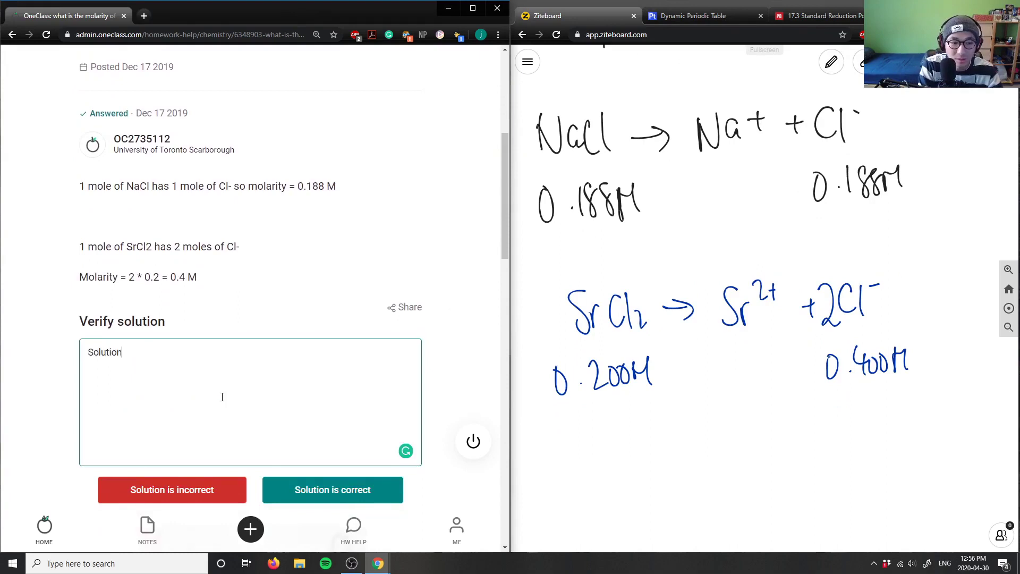
text( is c)
key(BackSpace)
key(BackSpace)
key(BackSpace)
text(is correct)
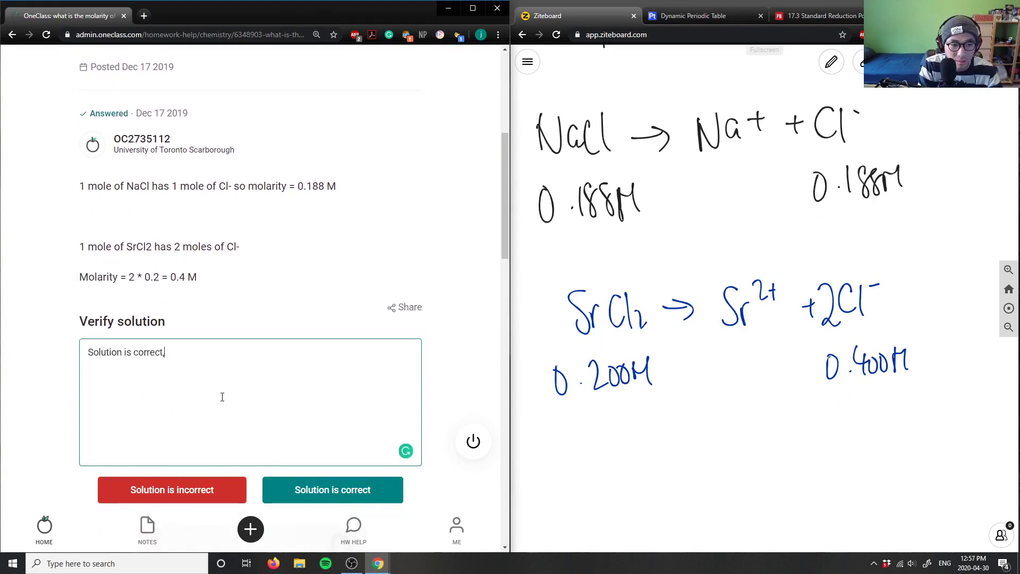
text(, good analy)
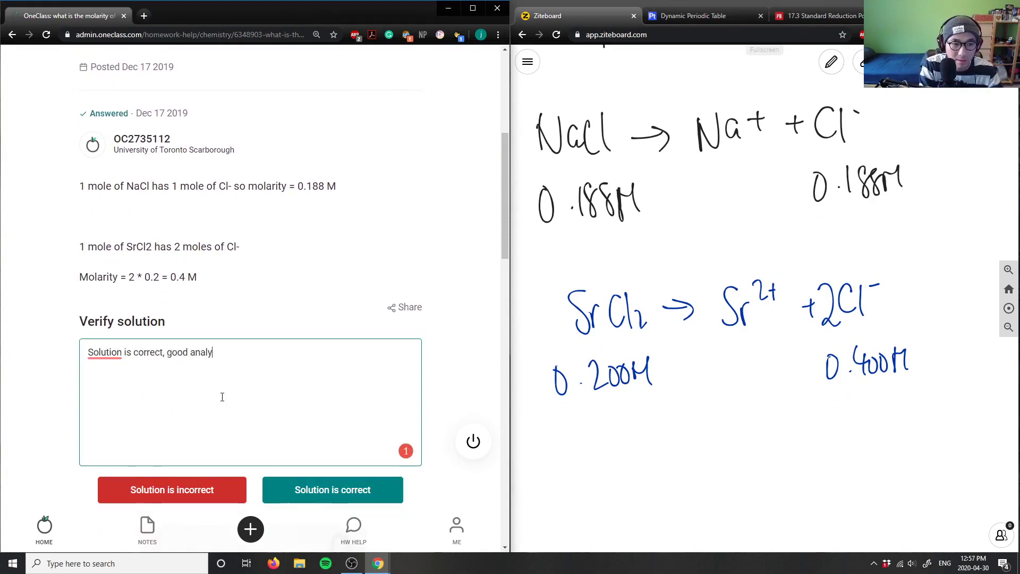
text(sis!)
click(350, 482)
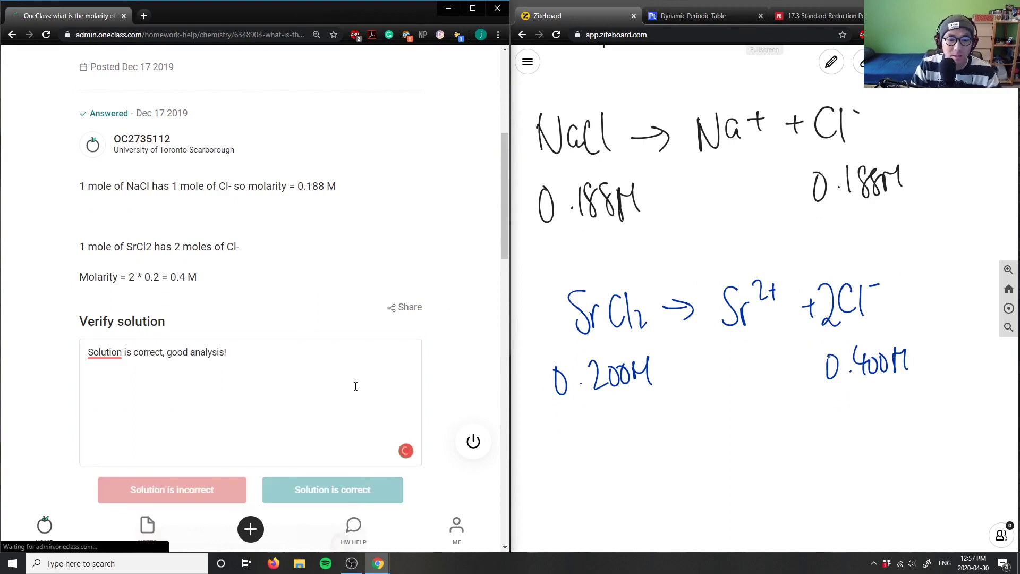